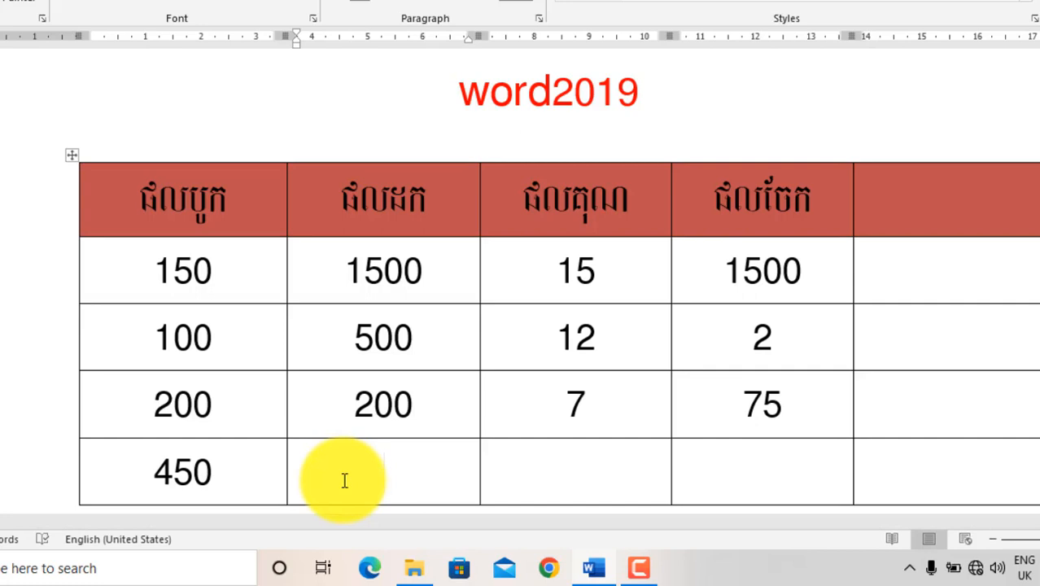
pyautogui.hotkey('ctrl', 'F9')
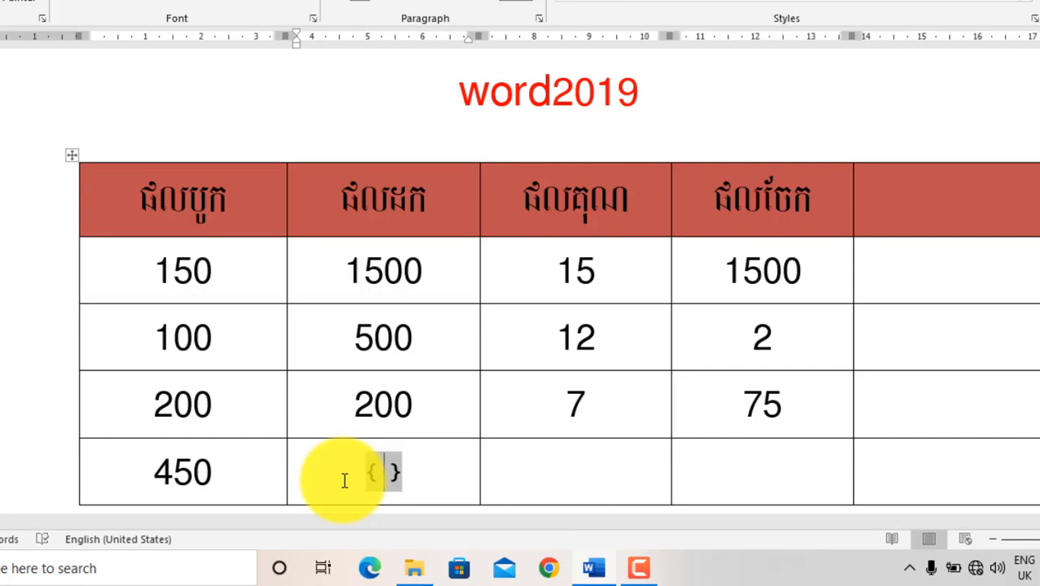
pyautogui.write('=')
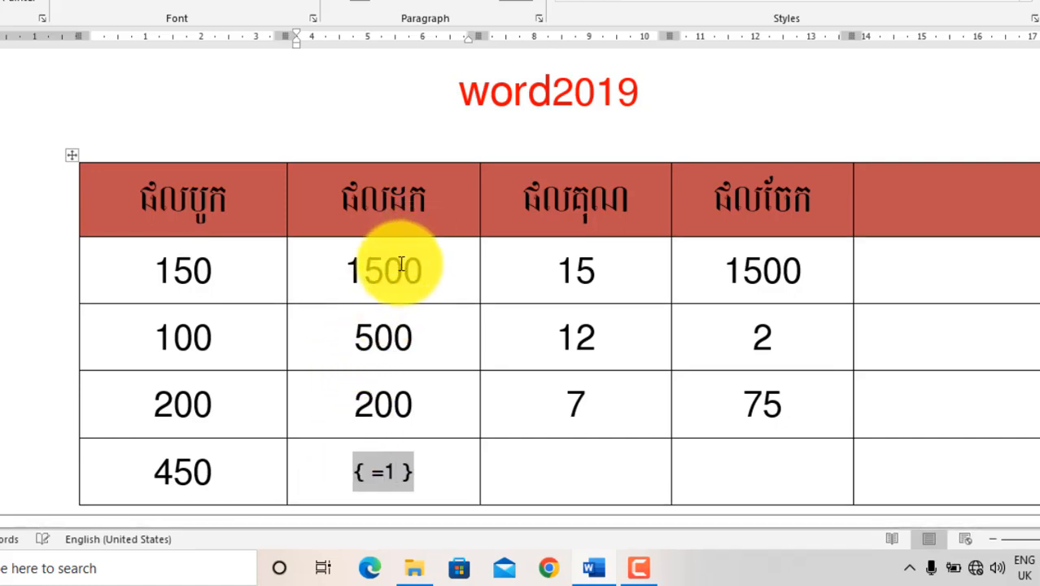
pyautogui.write('1500-')
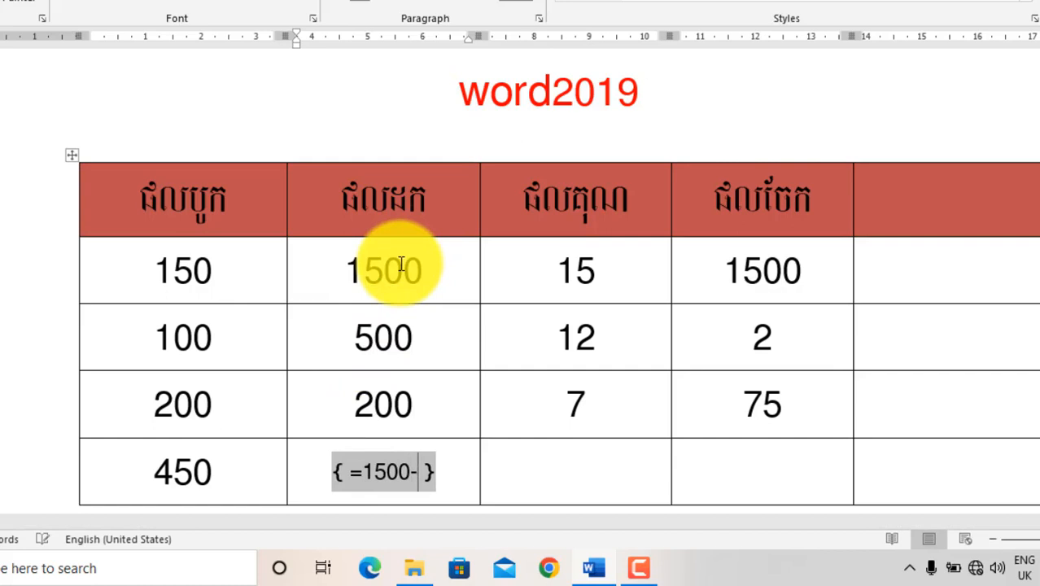
pyautogui.write('500-')
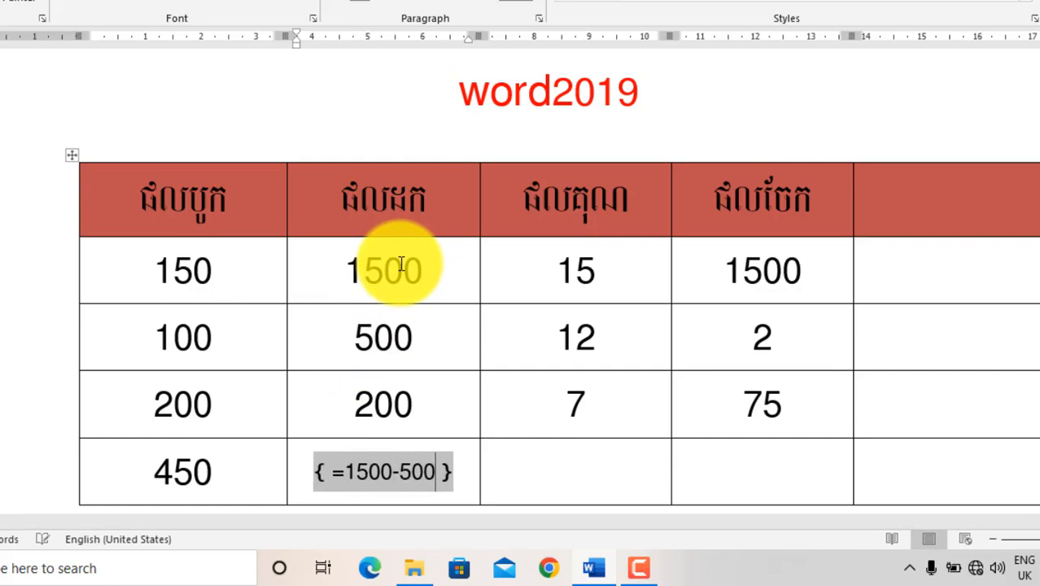
pyautogui.write('200')
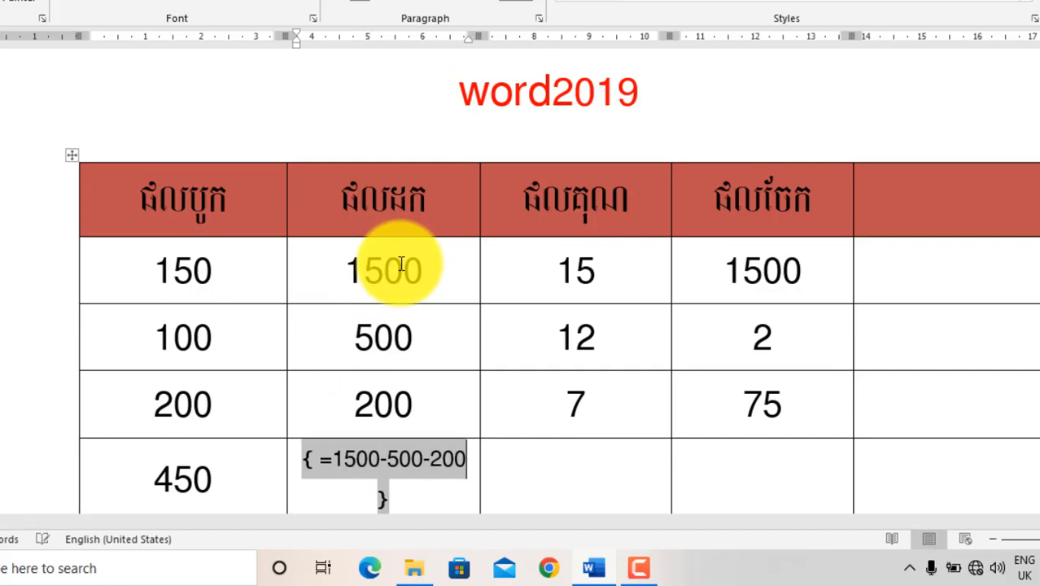
pyautogui.scroll(-3, 397, 430)
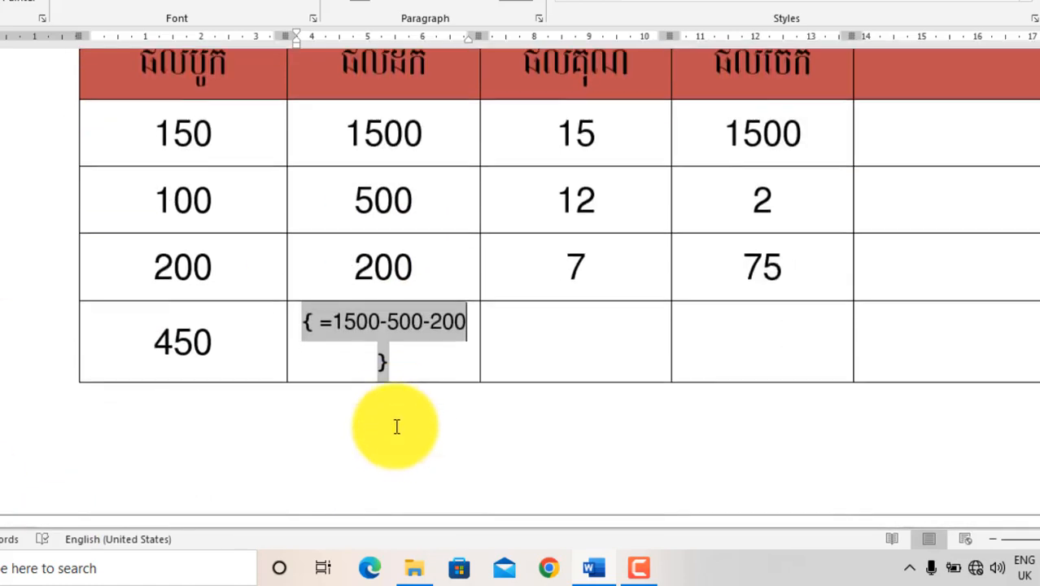
pyautogui.rightClick(383, 326)
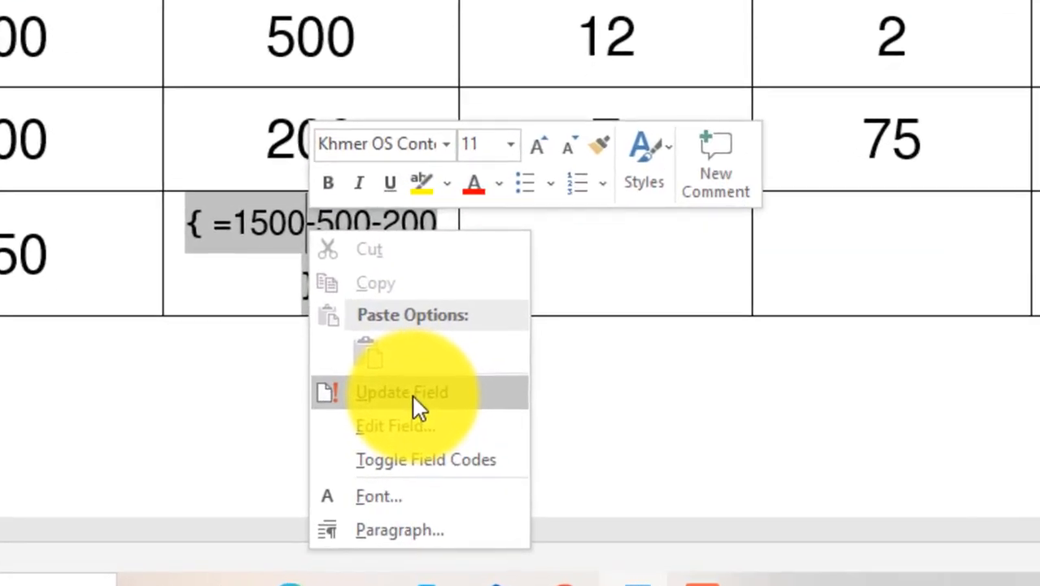
pyautogui.click(449, 434)
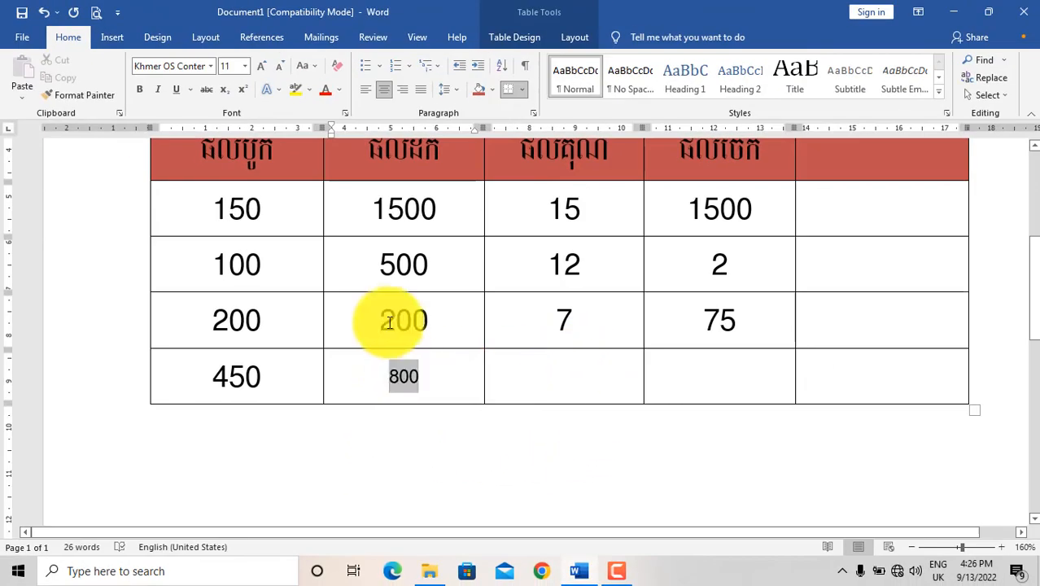
# Enlarge the subtraction result's font to match the other numbers in the second column.
pyautogui.click(262, 67)
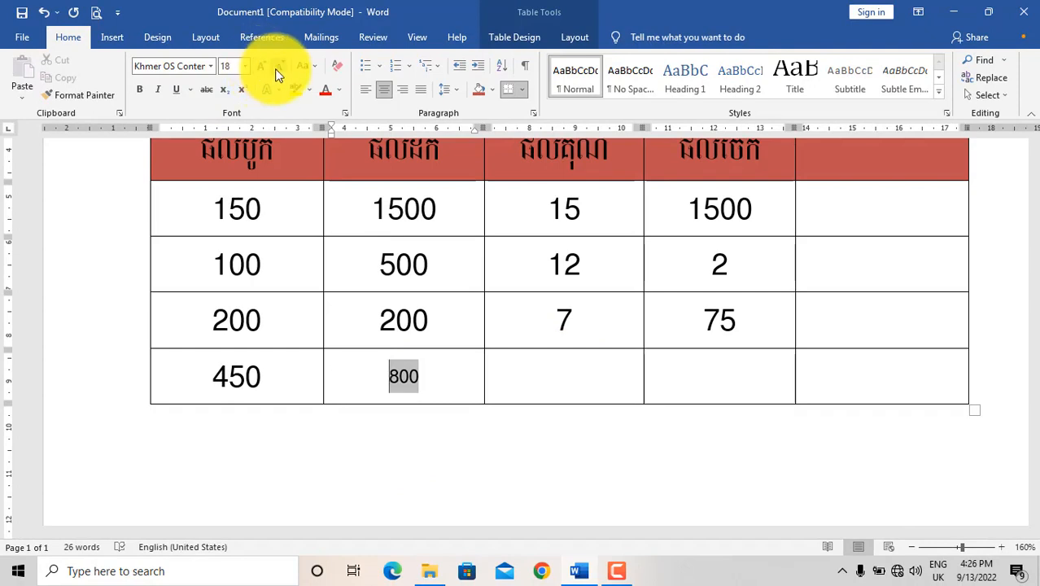
pyautogui.click(436, 376)
pyautogui.doubleClick(436, 376)
pyautogui.click(262, 67)
pyautogui.click(262, 66)
# Insert the formula field =15*12*7 in the last cell of the third column and update it to show the result.
pyautogui.click(580, 384)
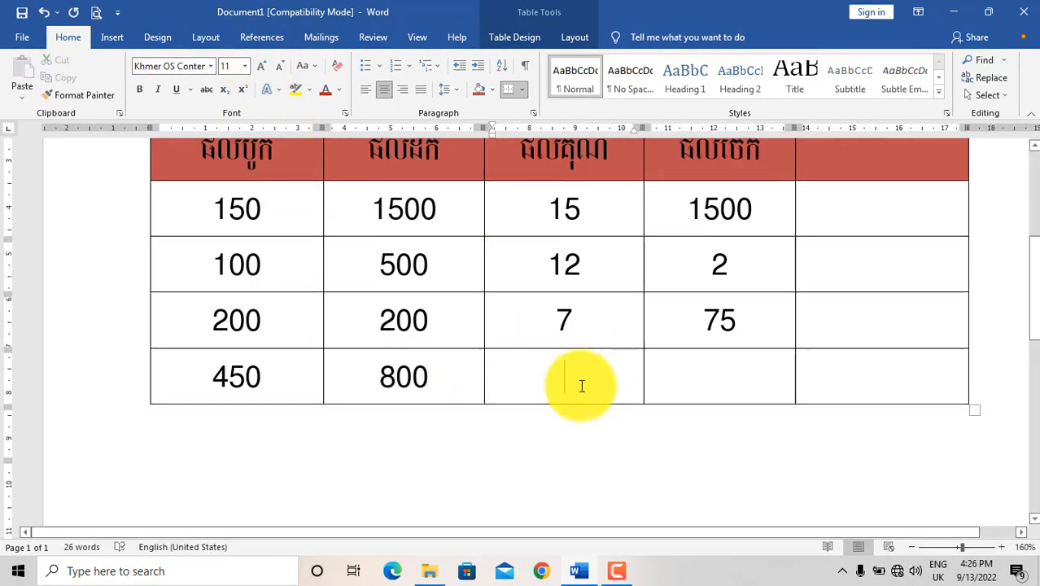
pyautogui.scroll(1, 582, 386)
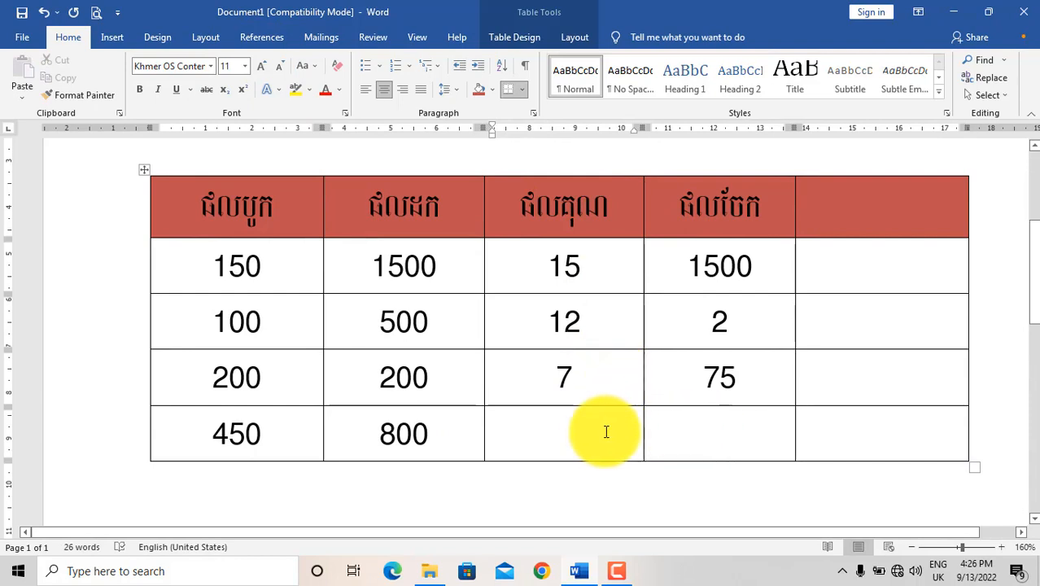
pyautogui.hotkey('ctrl', 'F9')
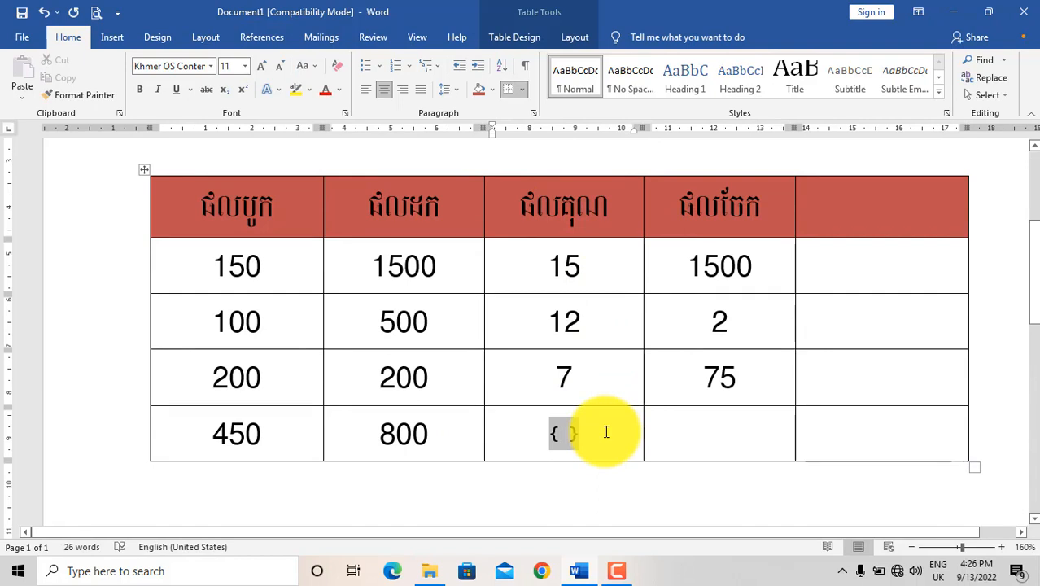
pyautogui.write('= ')
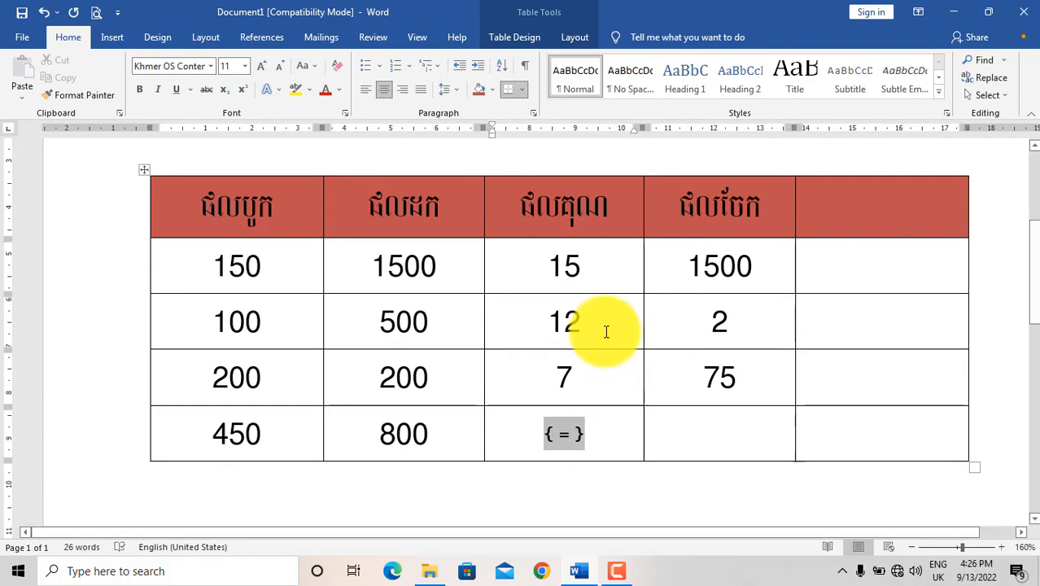
pyautogui.write('15*')
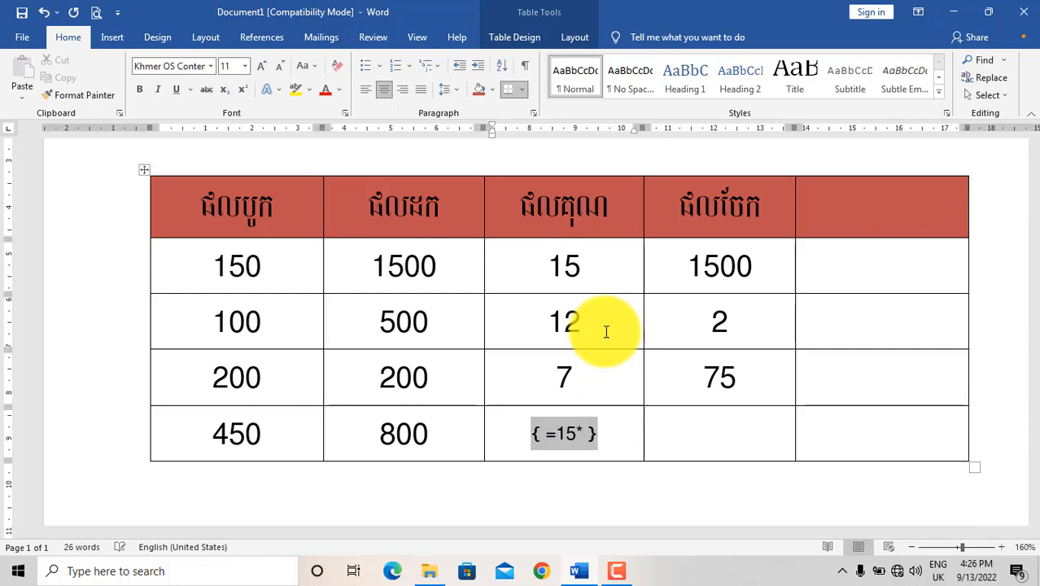
pyautogui.write('12*')
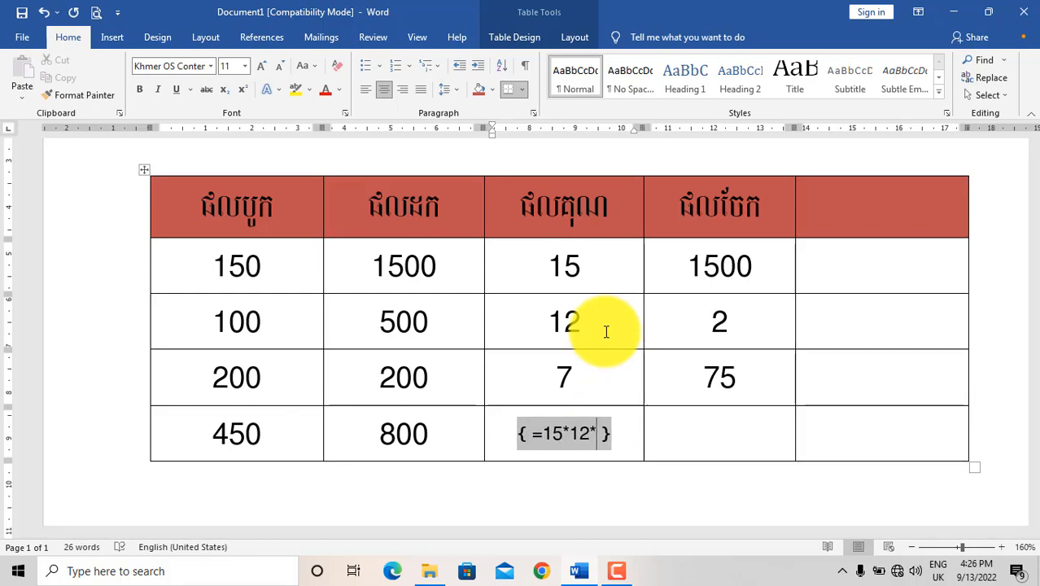
pyautogui.write('7')
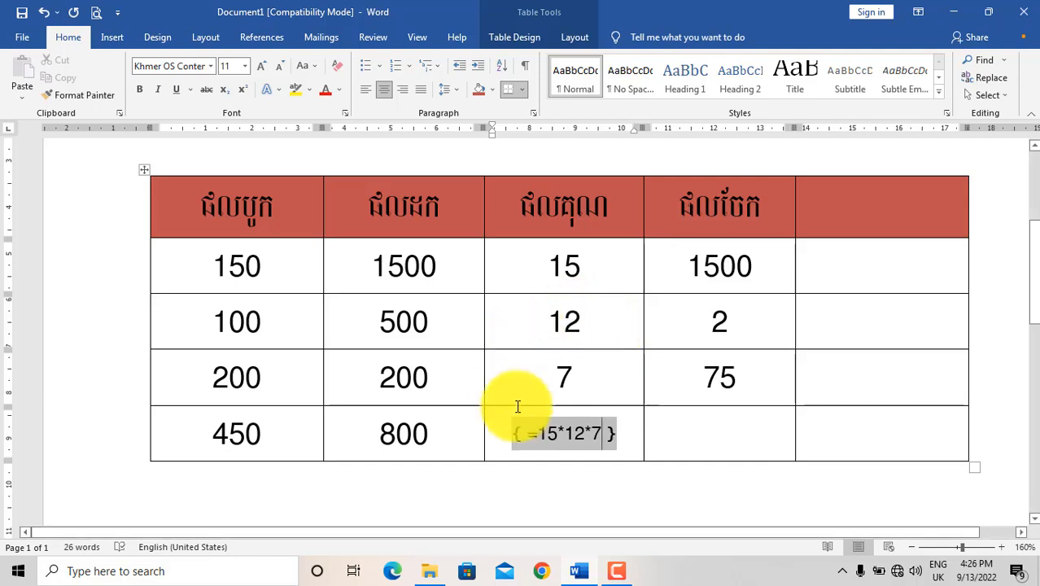
pyautogui.rightClick(570, 431)
pyautogui.click(614, 356)
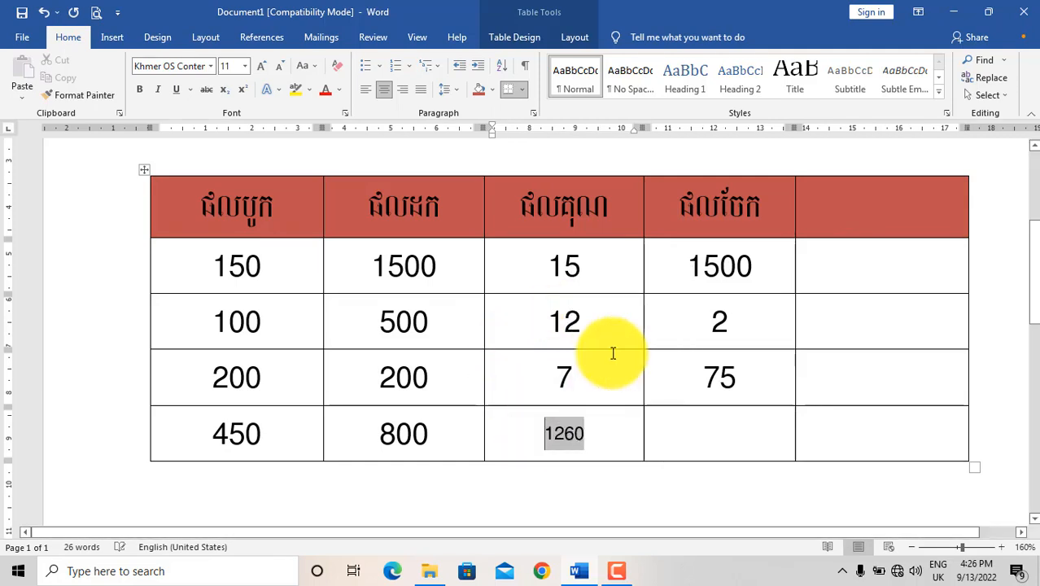
# Increase the font size of the multiplication result in the third column to 20.
pyautogui.moveTo(602, 435); pyautogui.dragTo(515, 433)
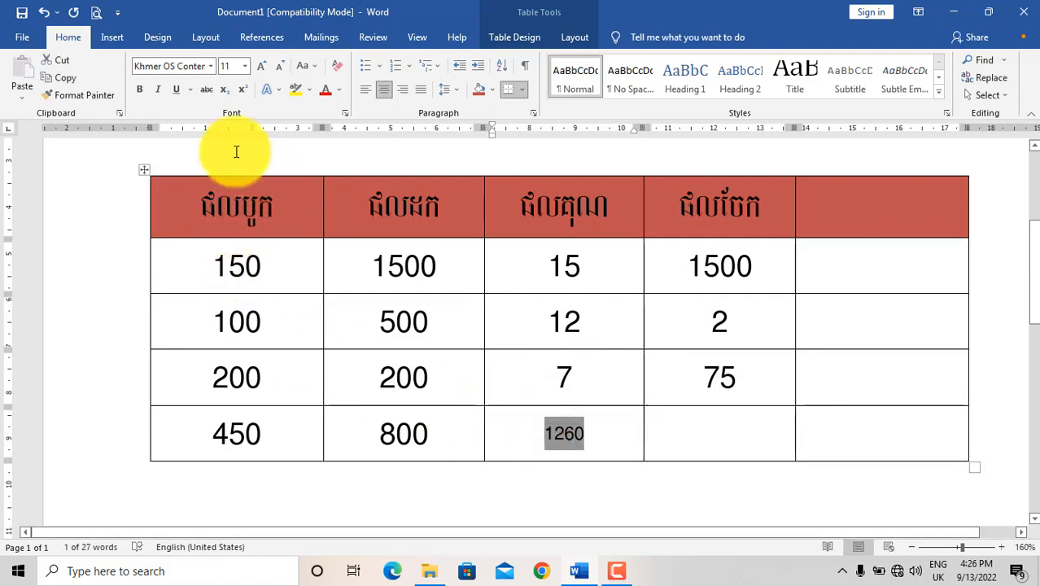
pyautogui.click(261, 66)
pyautogui.click(261, 66)
pyautogui.click(261, 66)
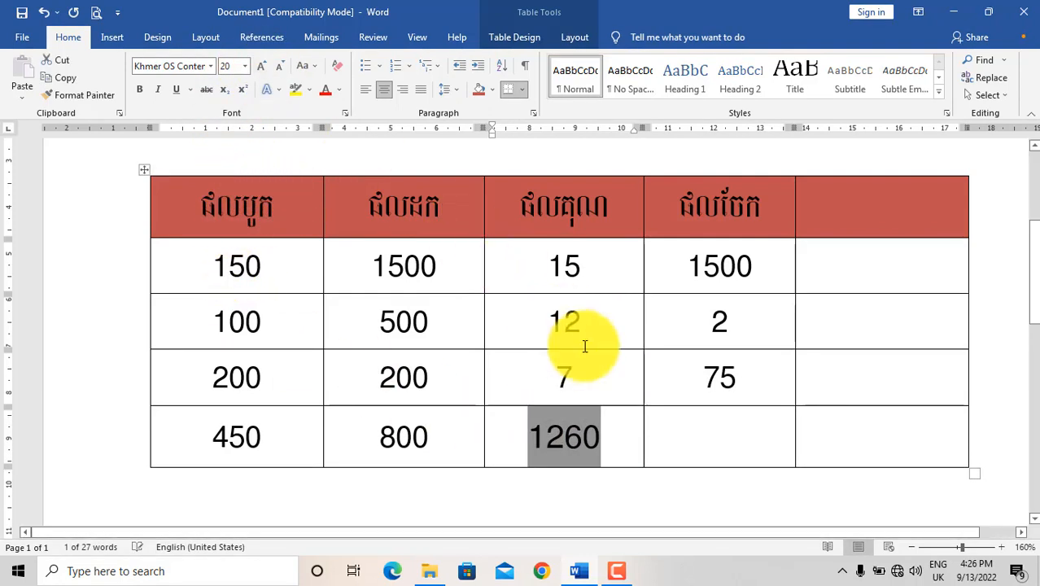
# Insert the formula field =1500/2/75 in the last cell of the fourth column and update it to show the result.
pyautogui.click(710, 438)
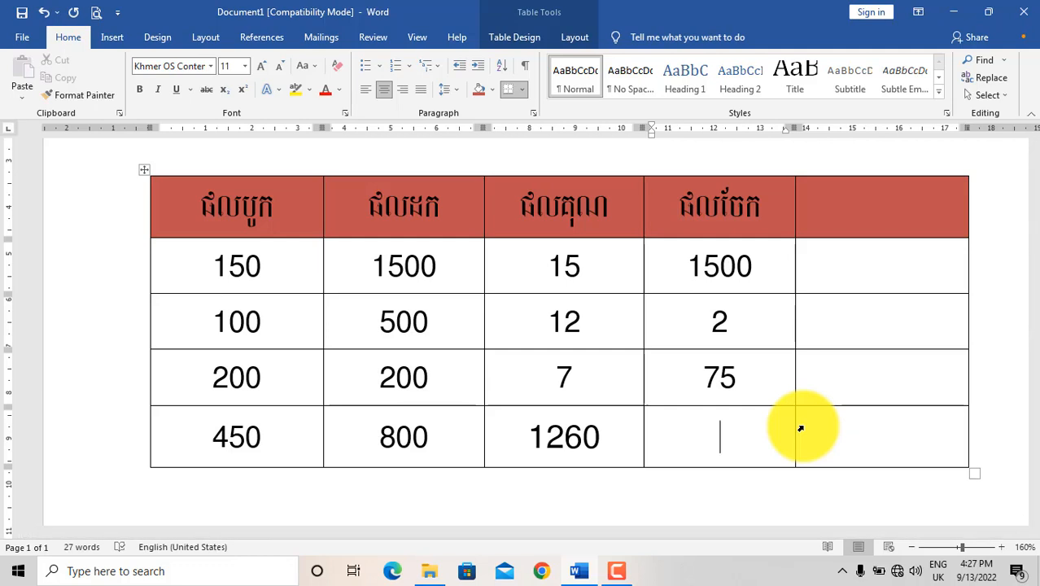
pyautogui.hotkey('ctrl', 'F9')
pyautogui.write('=')
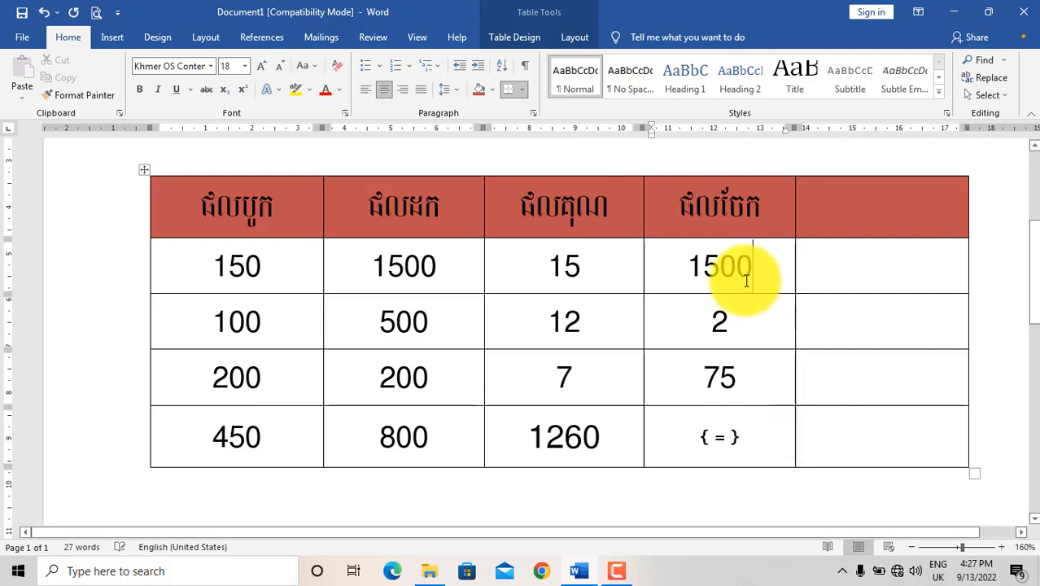
pyautogui.click(731, 441)
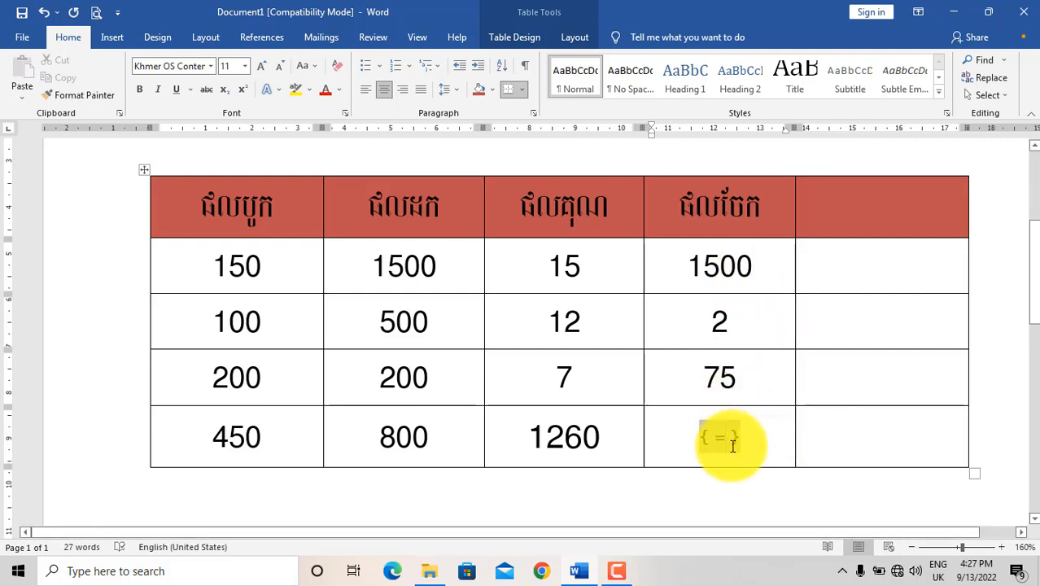
pyautogui.write('1500/')
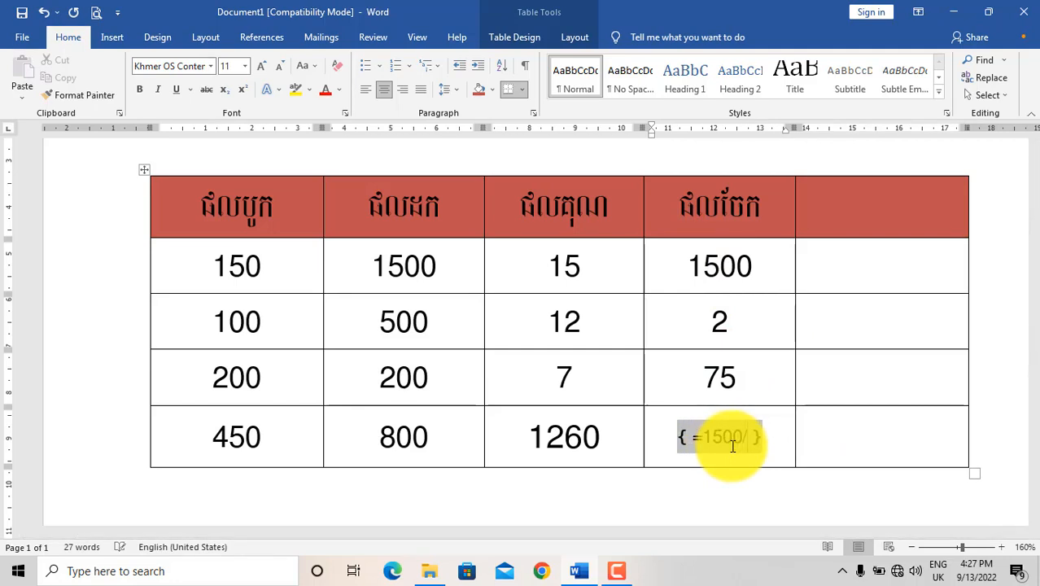
pyautogui.write('2')
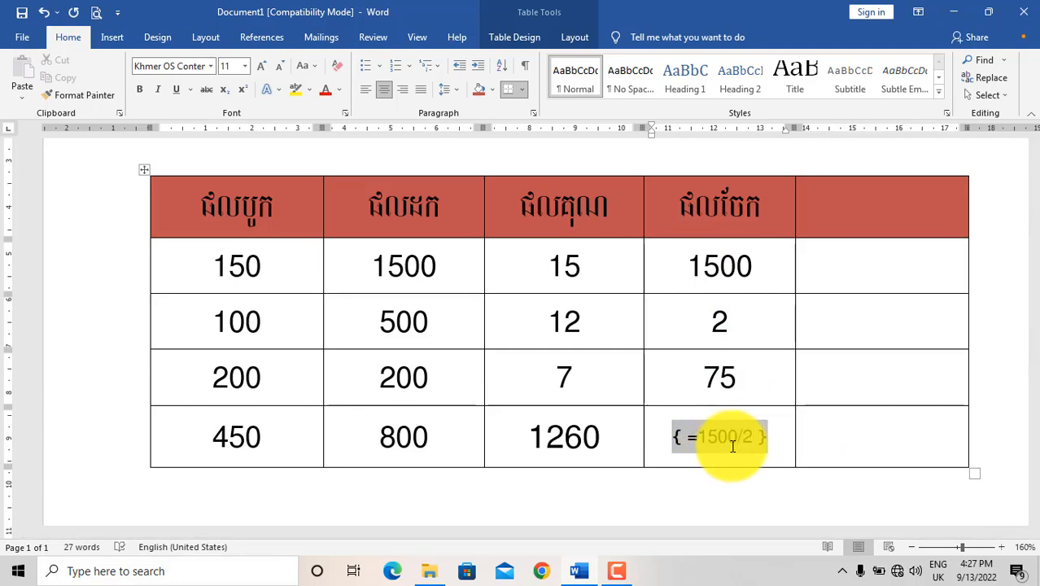
pyautogui.write('/75')
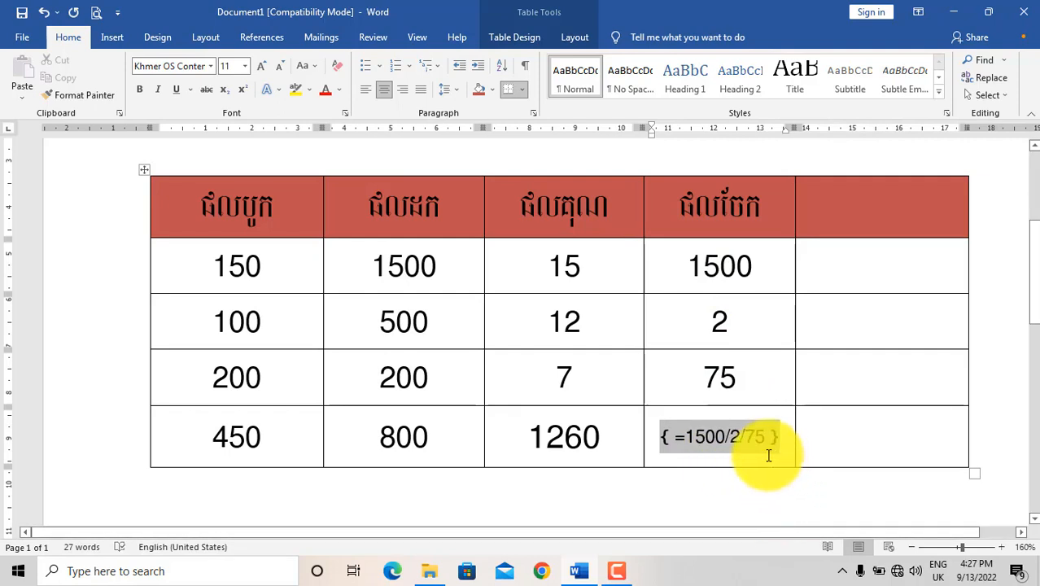
pyautogui.rightClick(730, 440)
pyautogui.click(765, 354)
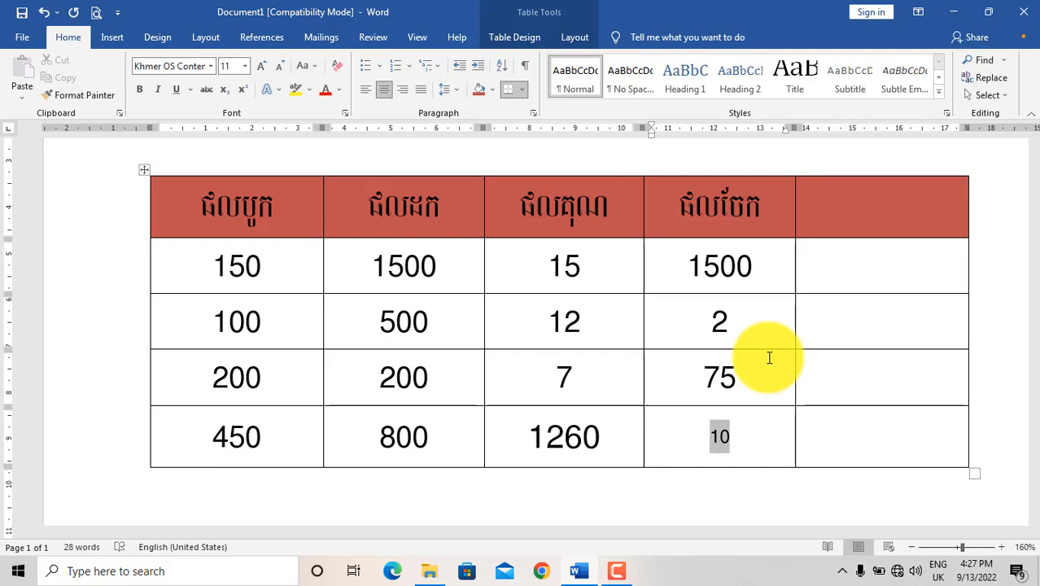
# Increase the font size of the division result in the fourth column to 16.
pyautogui.click(757, 435)
pyautogui.doubleClick(682, 435)
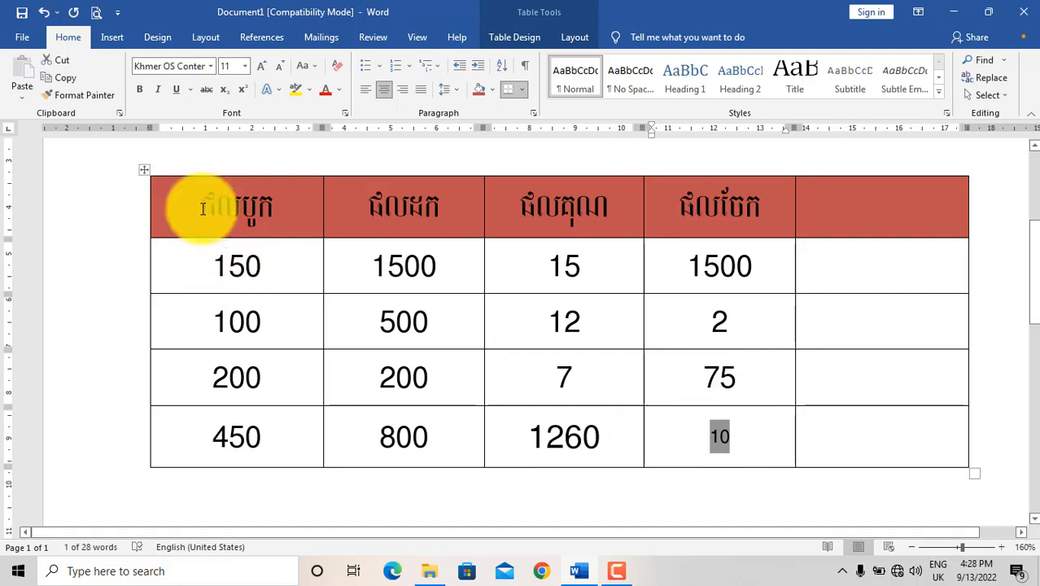
pyautogui.click(261, 69)
pyautogui.click(260, 68)
pyautogui.click(260, 69)
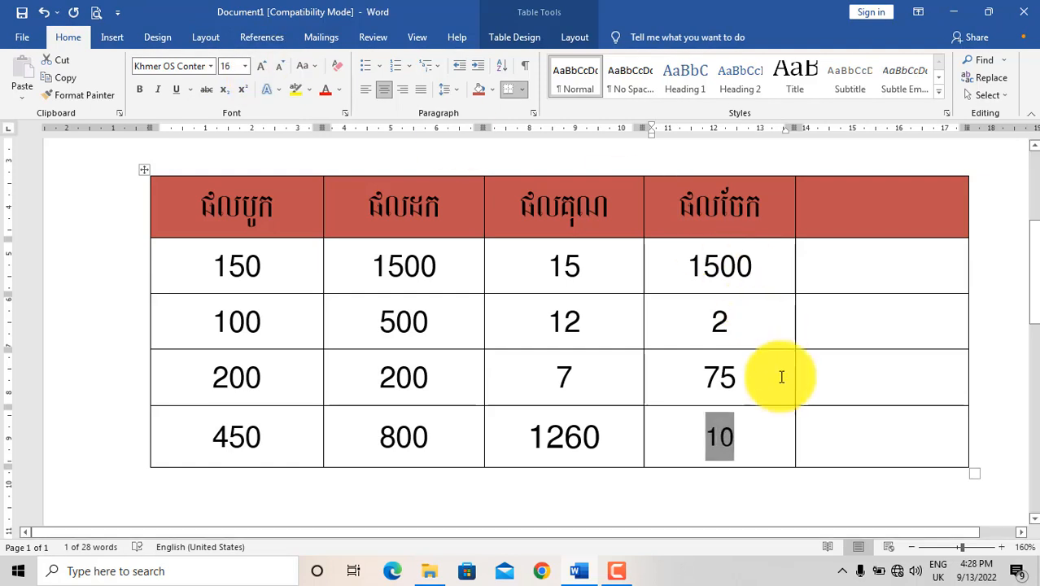
pyautogui.click(751, 433)
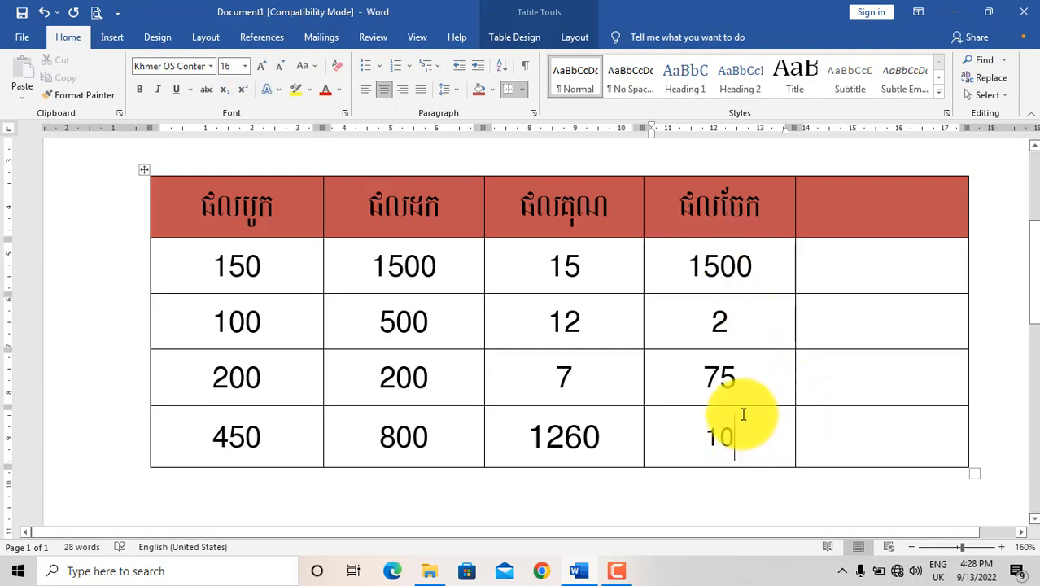
pyautogui.click(856, 262)
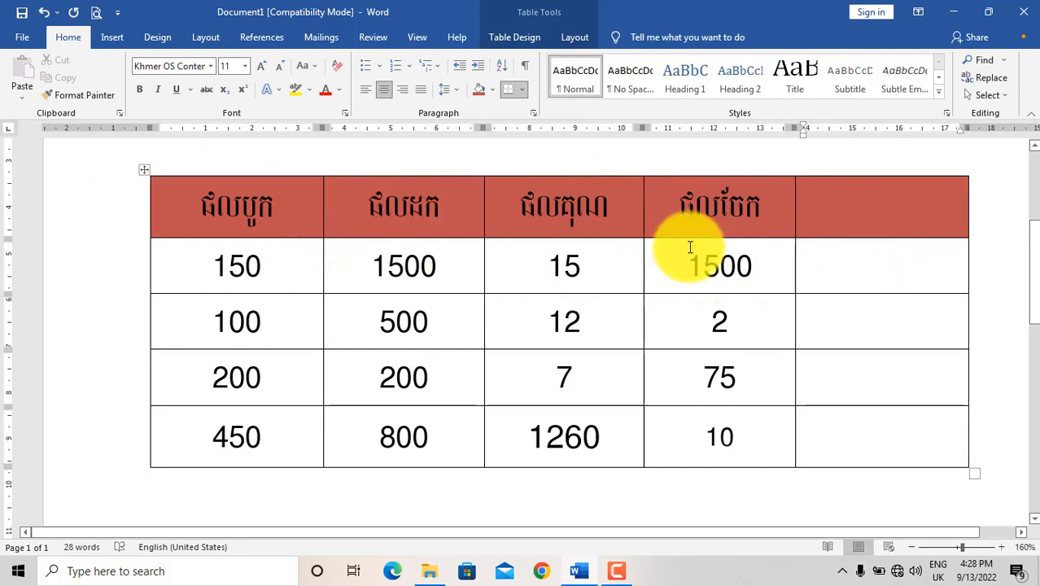
pyautogui.scroll(-3, 372, 320)
pyautogui.scroll(3, 407, 324)
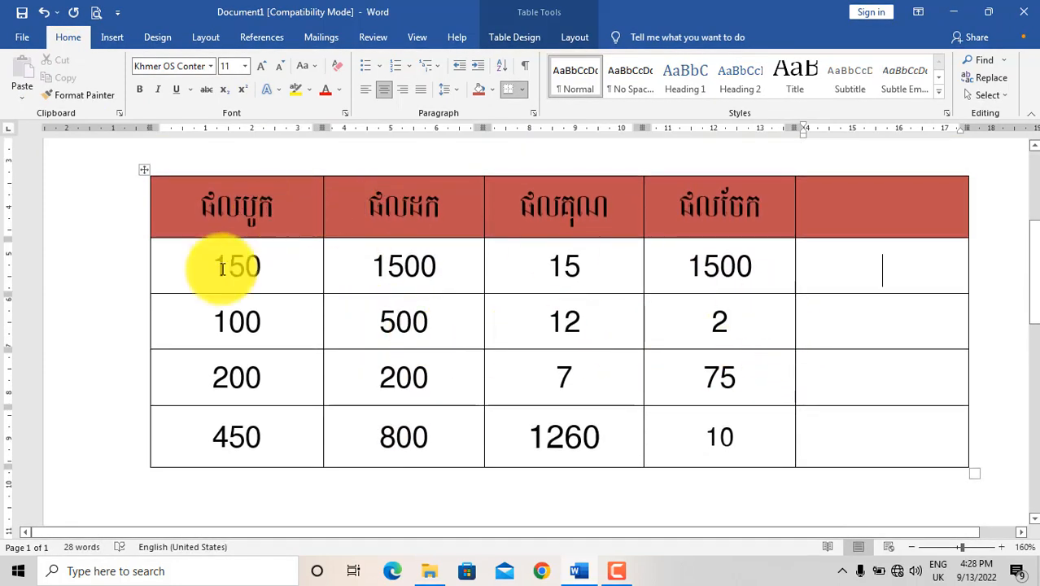